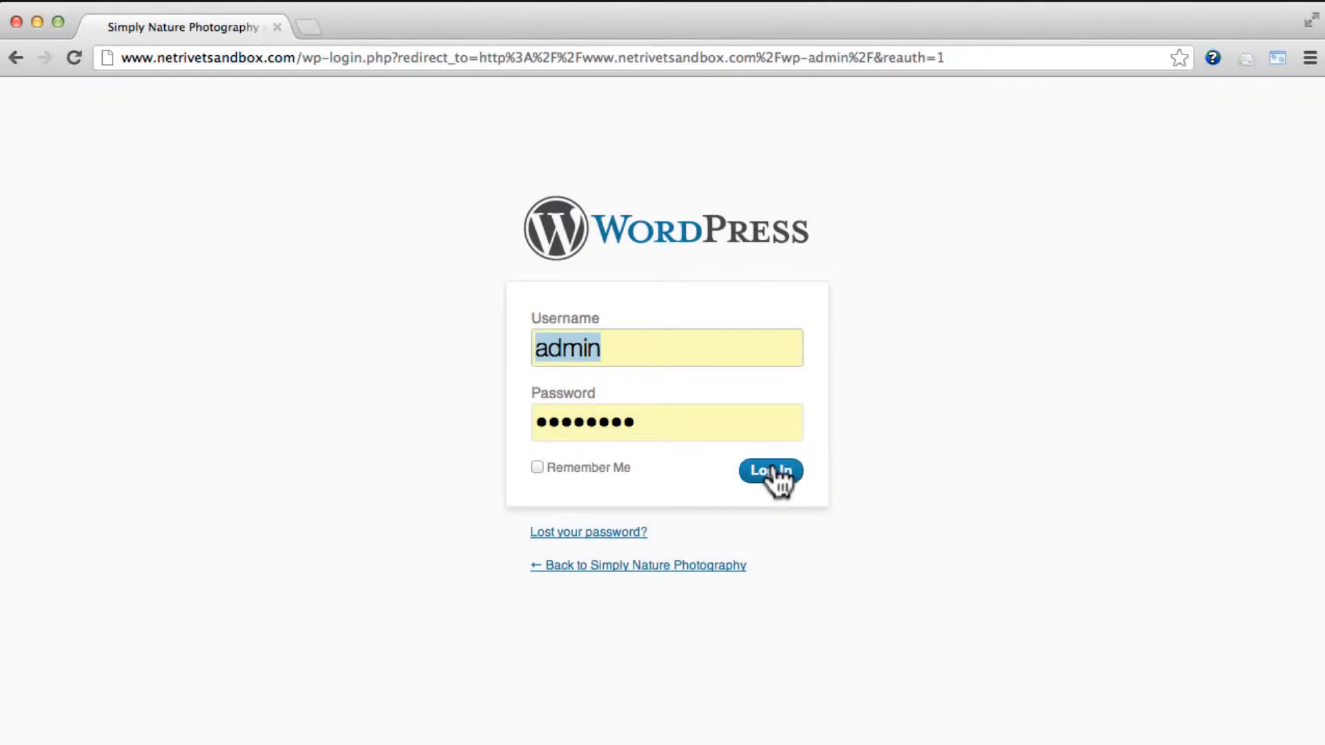
- Log in to the WordPress admin with the prefilled credentials and open the General settings
{"action": "left_click", "coordinate": [773, 469]}
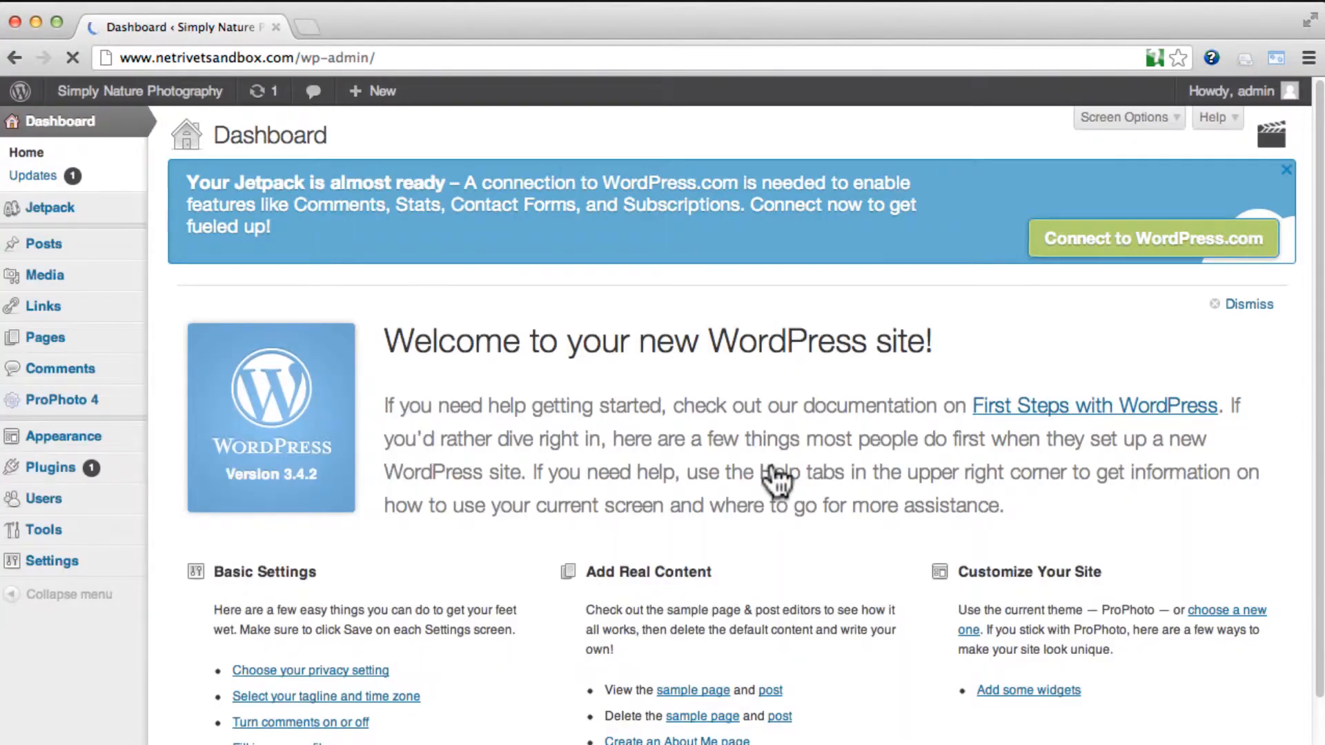
{"action": "mouse_move", "coordinate": [32, 566]}
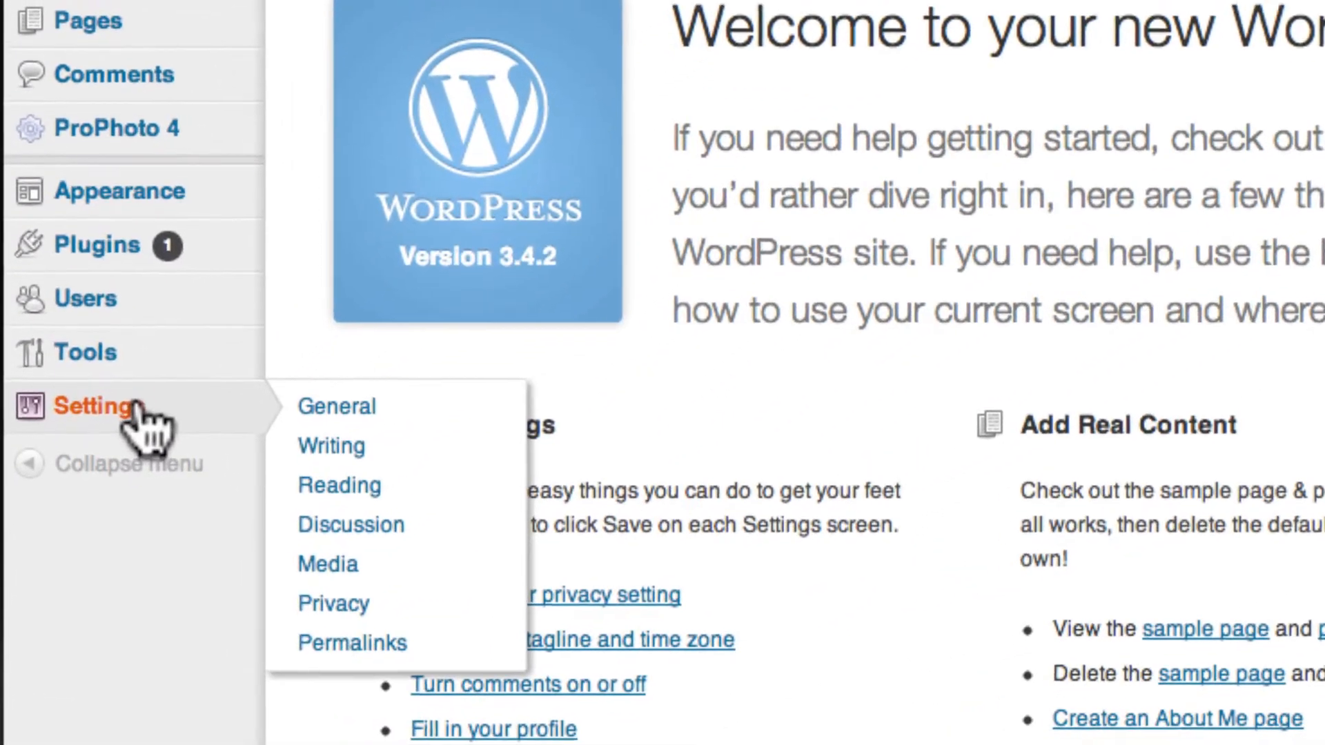
{"action": "left_click", "coordinate": [314, 407]}
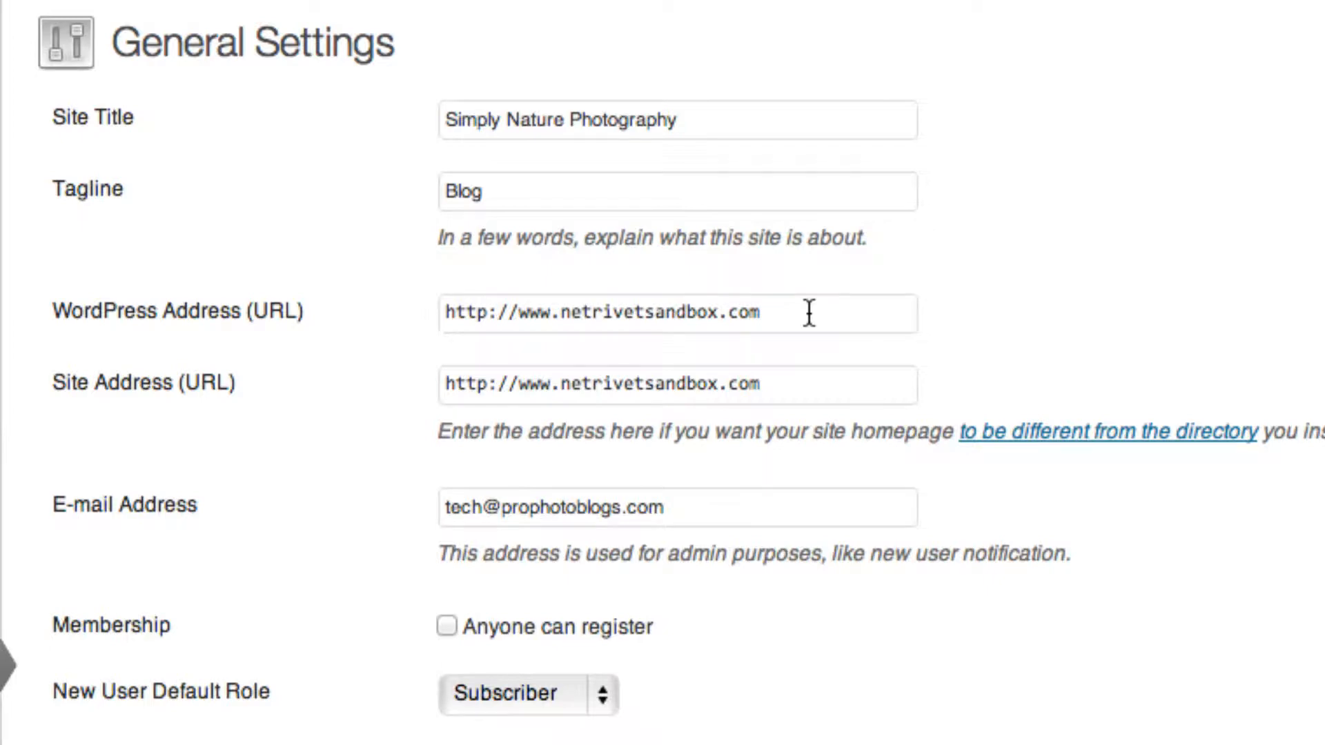
{"action": "left_click", "coordinate": [809, 313]}
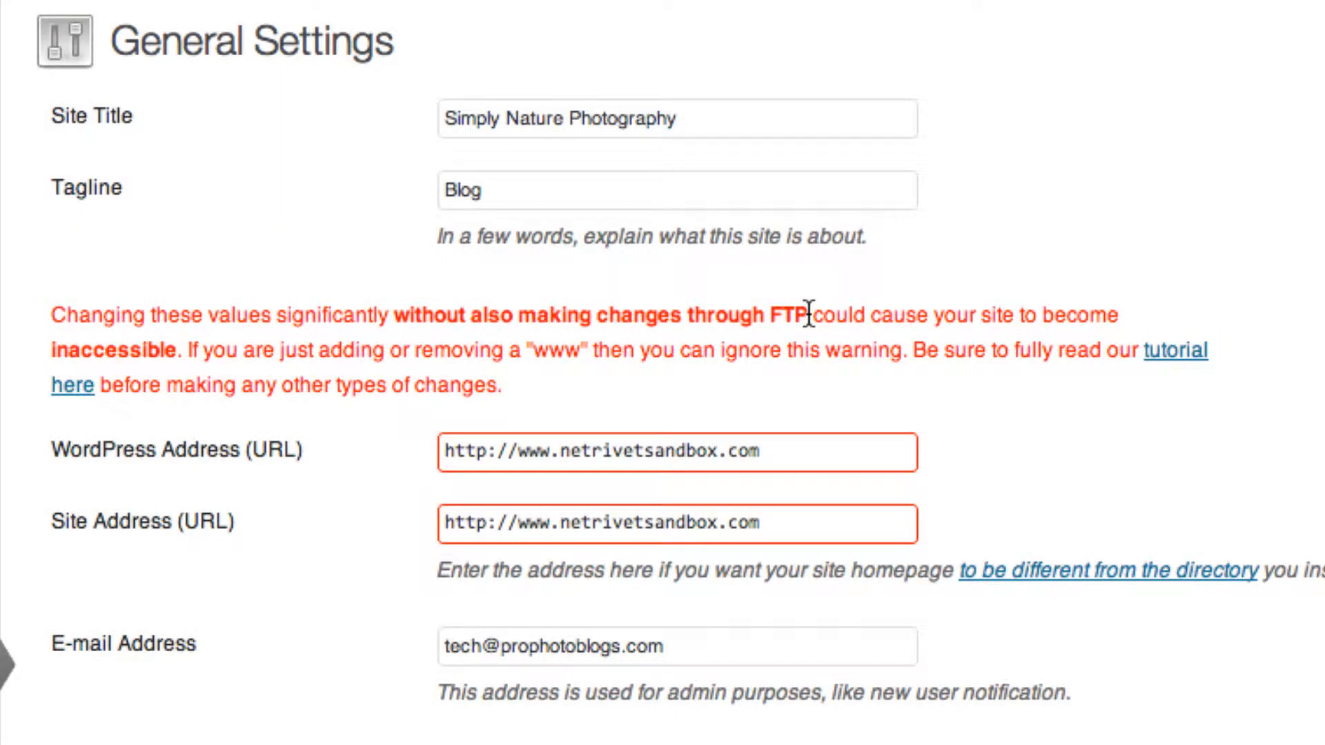
{"action": "type", "text": "/"}
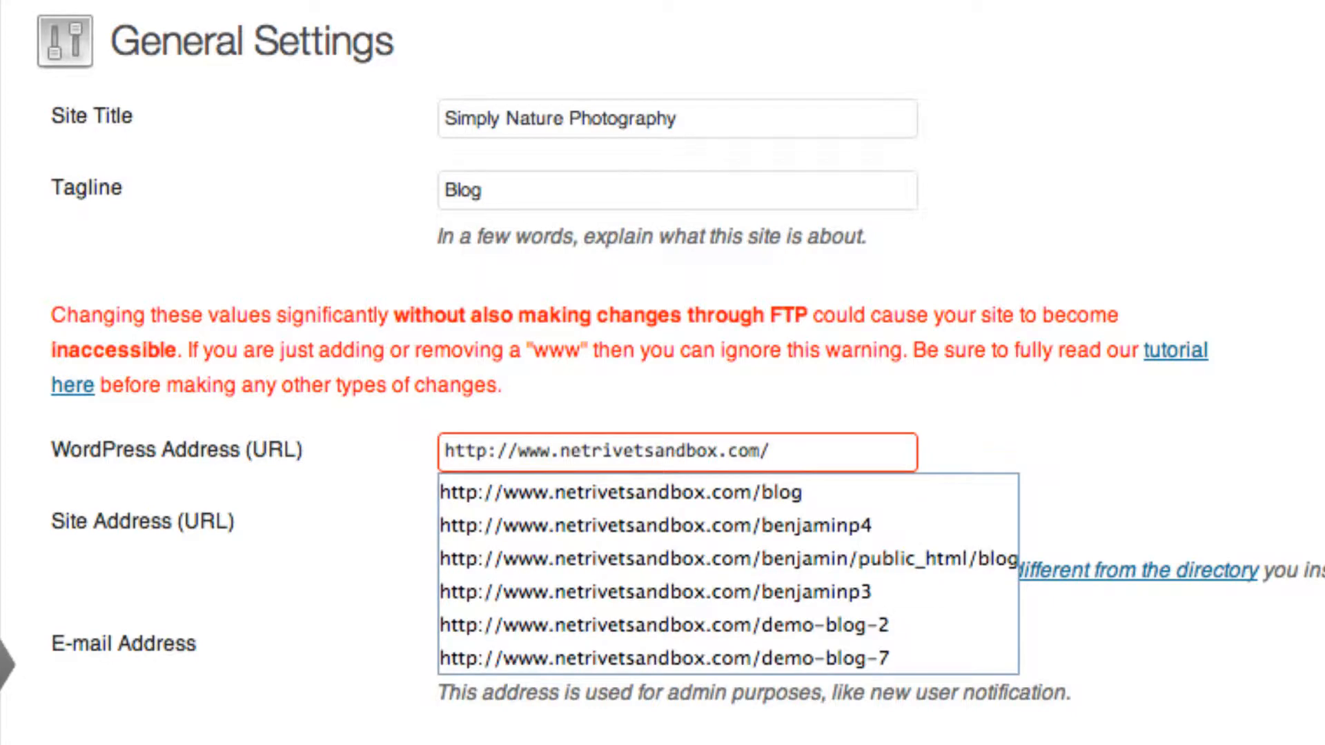
{"action": "type", "text": "blog"}
{"action": "key", "text": "Tab"}
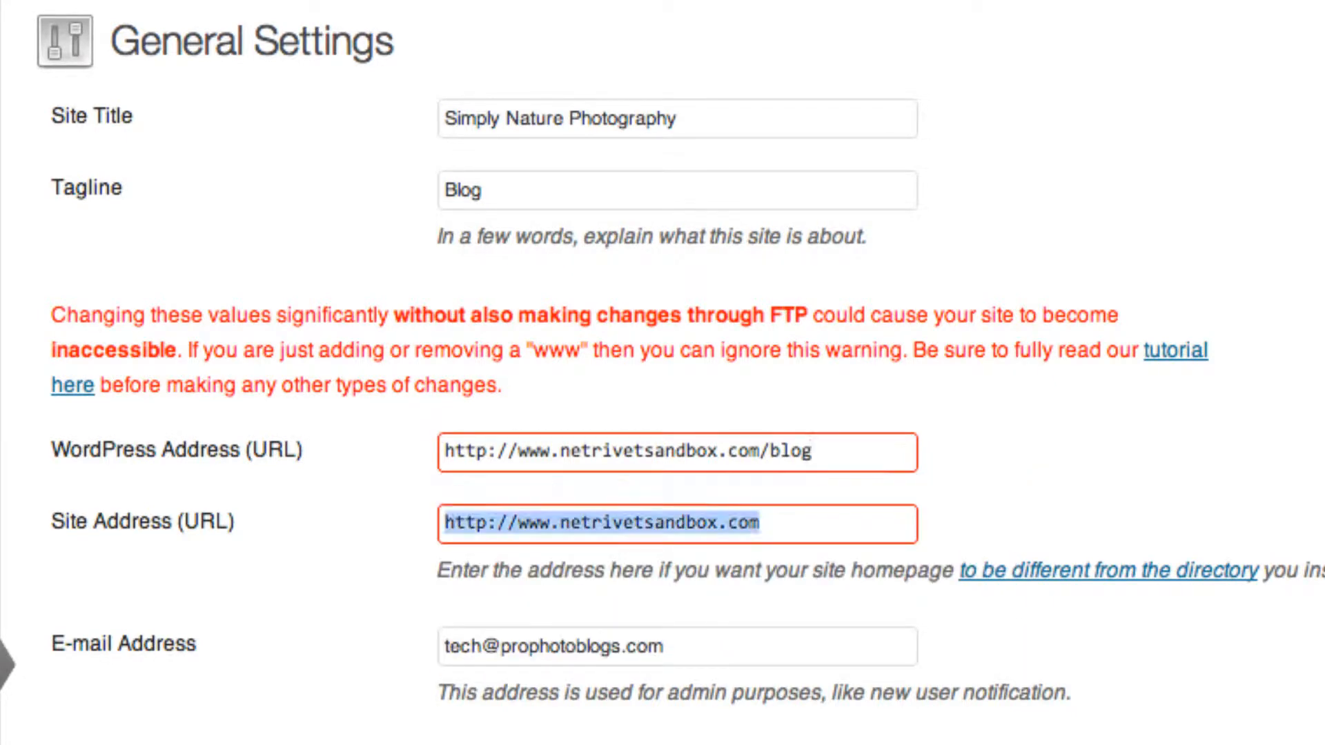
{"action": "key", "text": "Right"}
{"action": "type", "text": "/blog"}
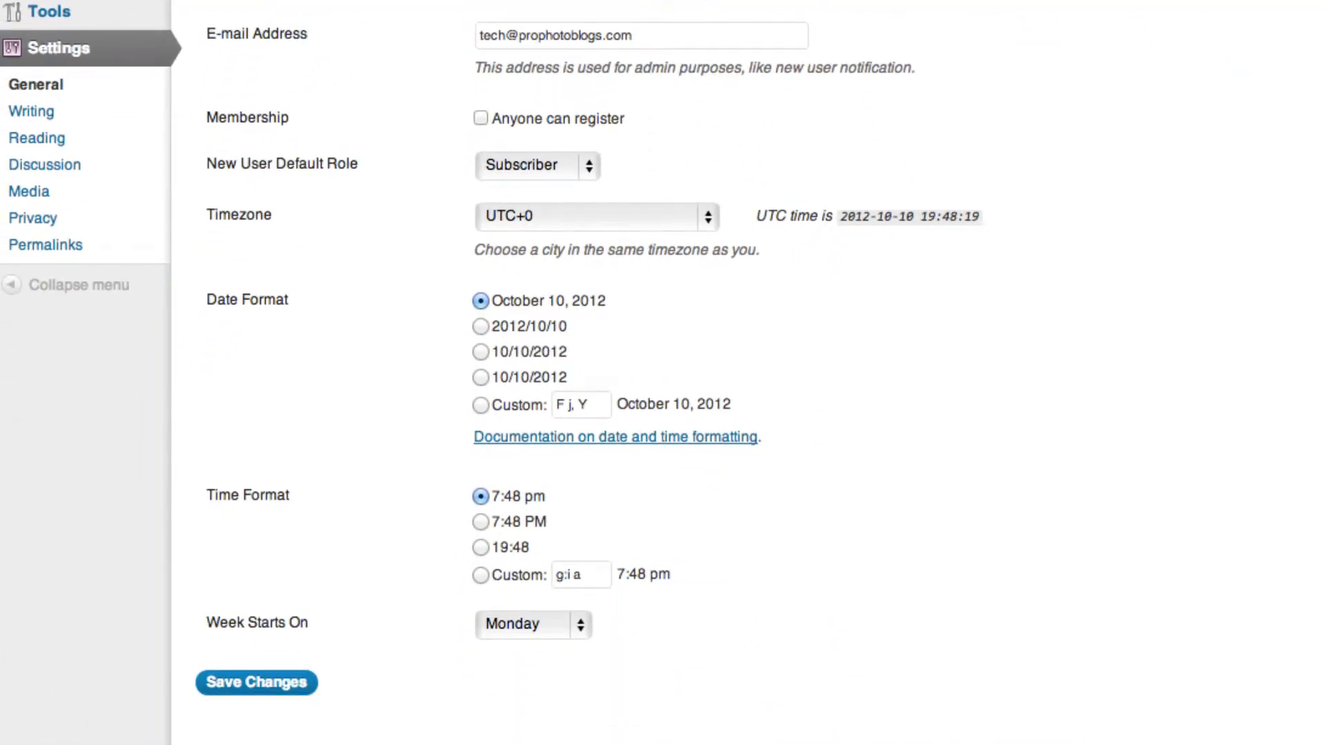
{"action": "left_click", "coordinate": [254, 681]}
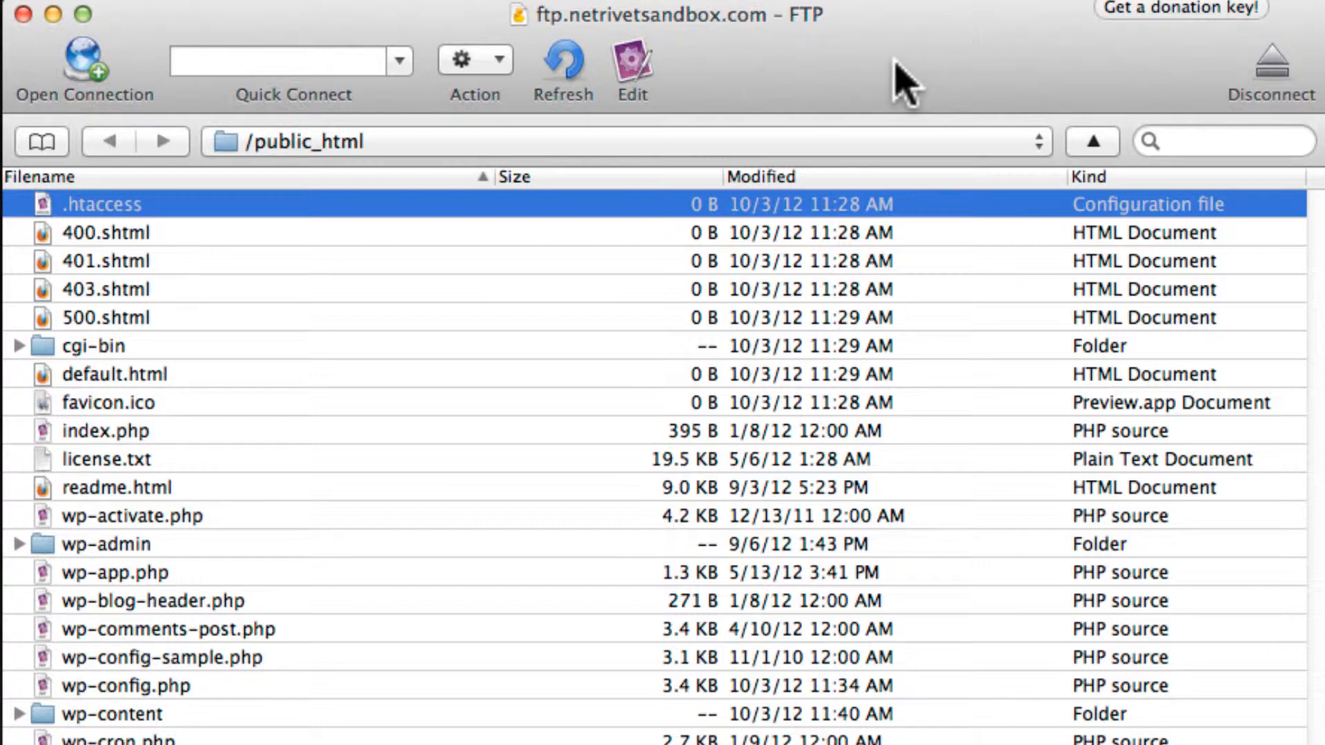
- Switch to the FTP client and create a new folder named blog in /public_html
{"action": "right_click", "coordinate": [441, 260]}
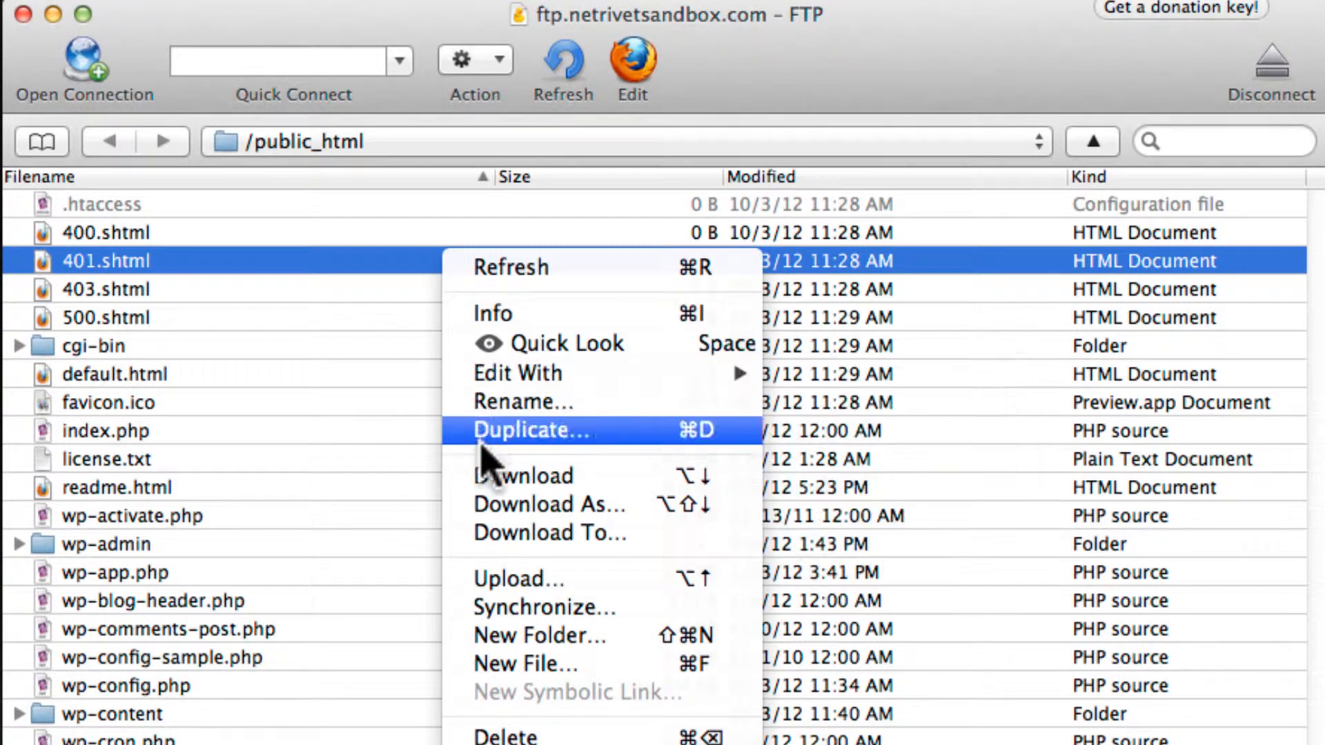
{"action": "left_click", "coordinate": [489, 627]}
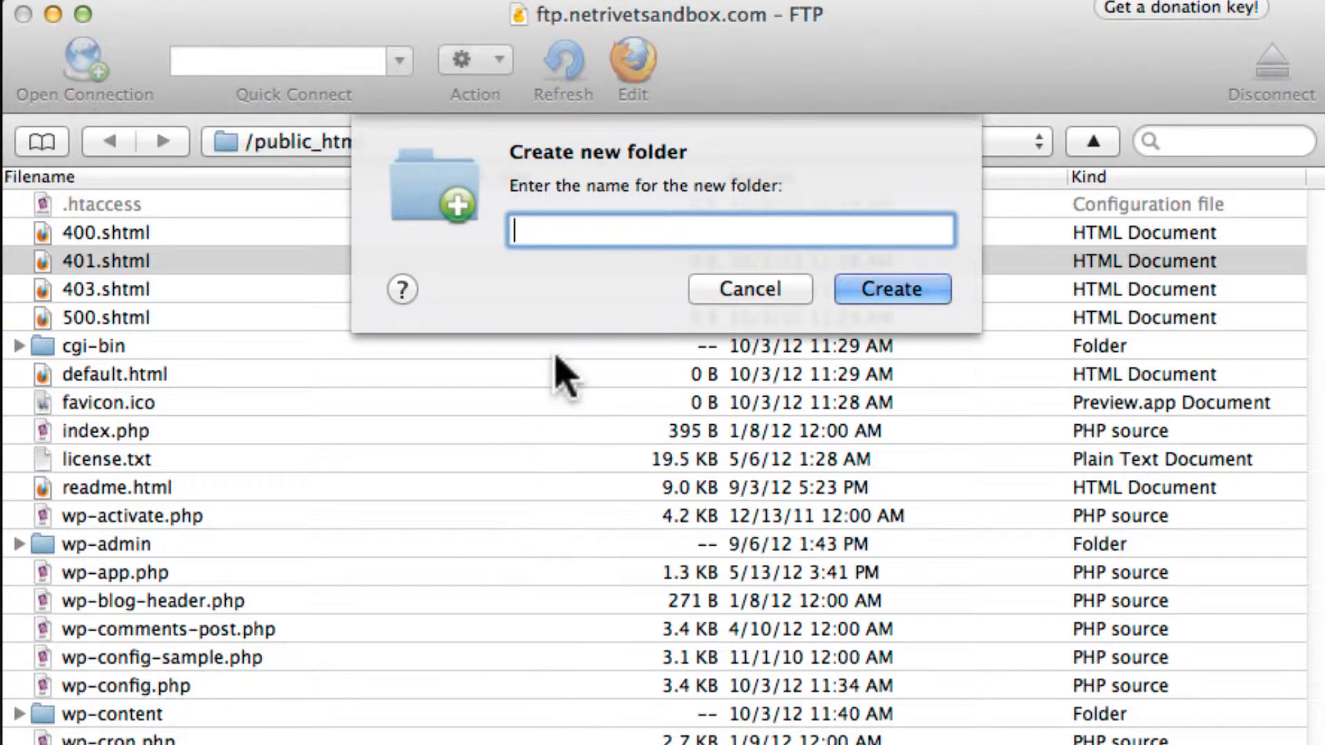
{"action": "type", "text": "blog"}
{"action": "left_click", "coordinate": [875, 288]}
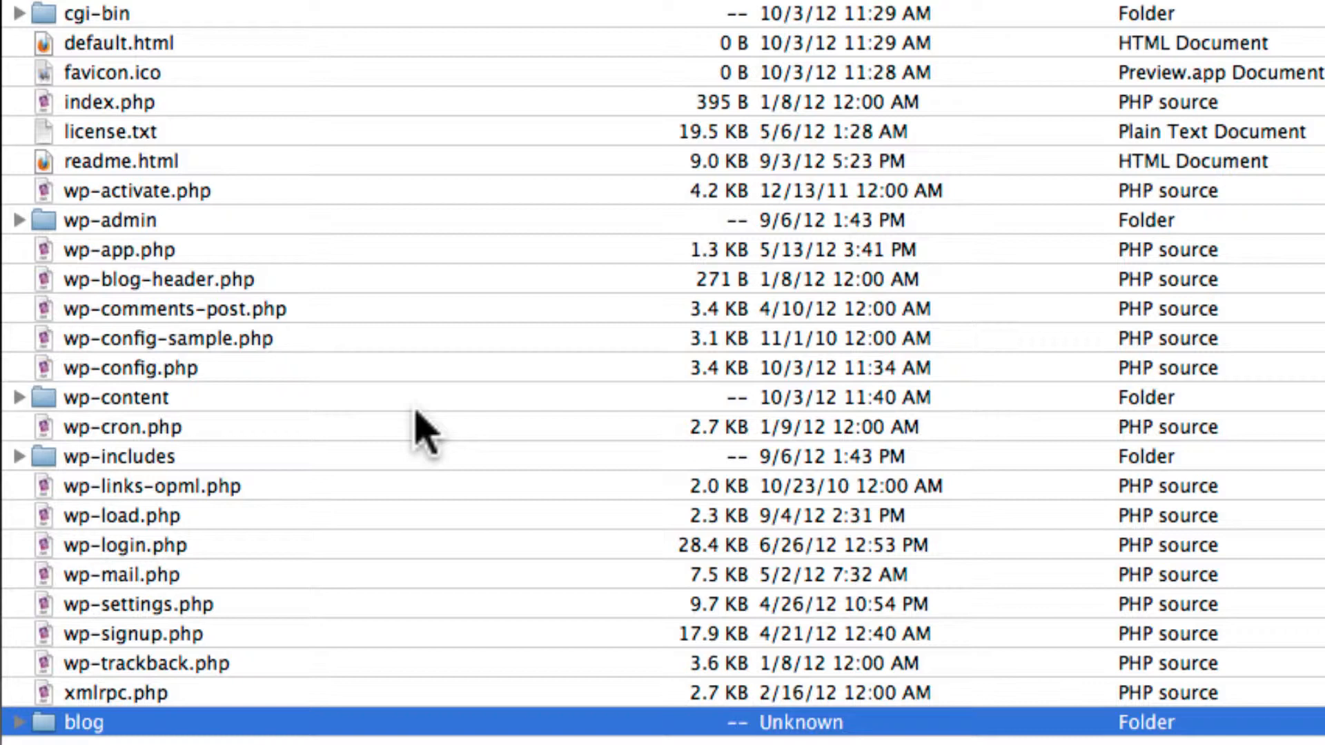
- Move the files and folders from wp-activate.php through wp-content into the blog folder
{"action": "left_click", "coordinate": [151, 695]}
{"action": "left_click", "coordinate": [153, 196], "text": "shift"}
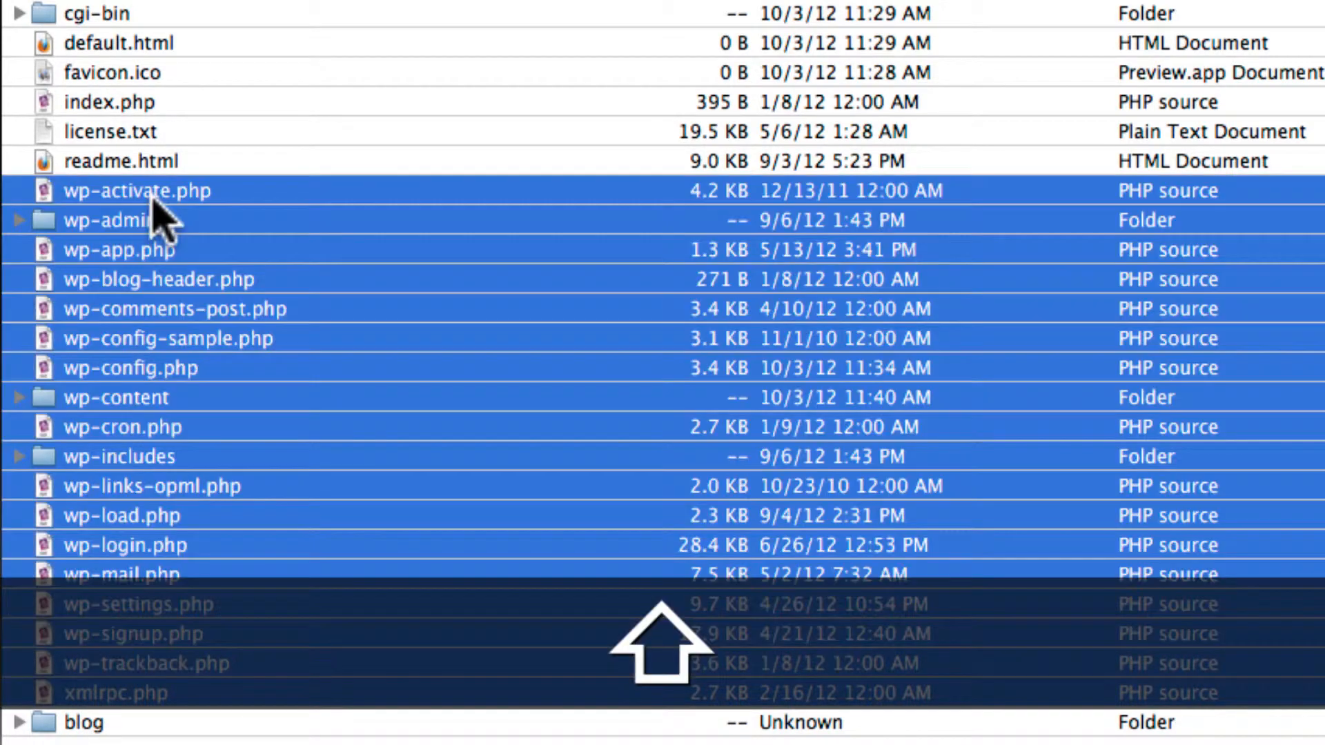
{"action": "left_click", "coordinate": [149, 184]}
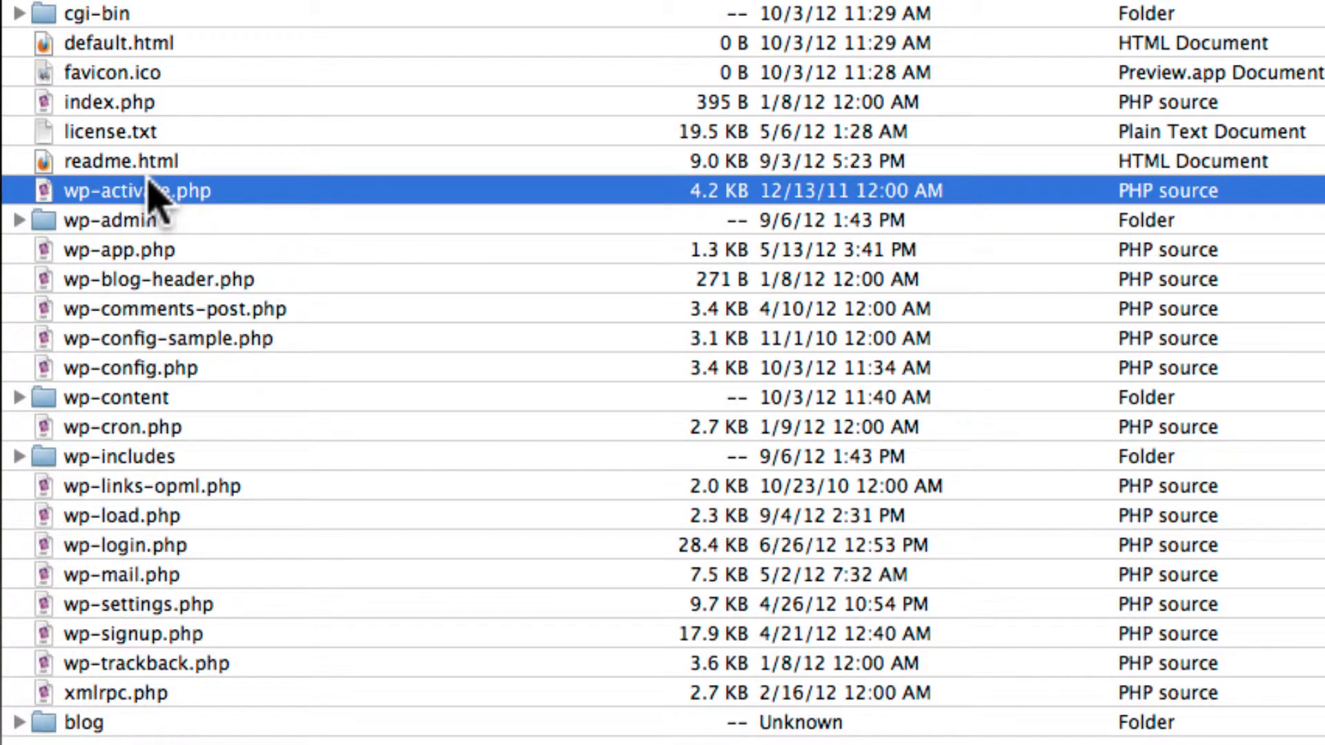
{"action": "left_click", "coordinate": [148, 221], "text": "super"}
{"action": "left_click", "coordinate": [148, 249], "text": "super"}
{"action": "left_click", "coordinate": [144, 279], "text": "super"}
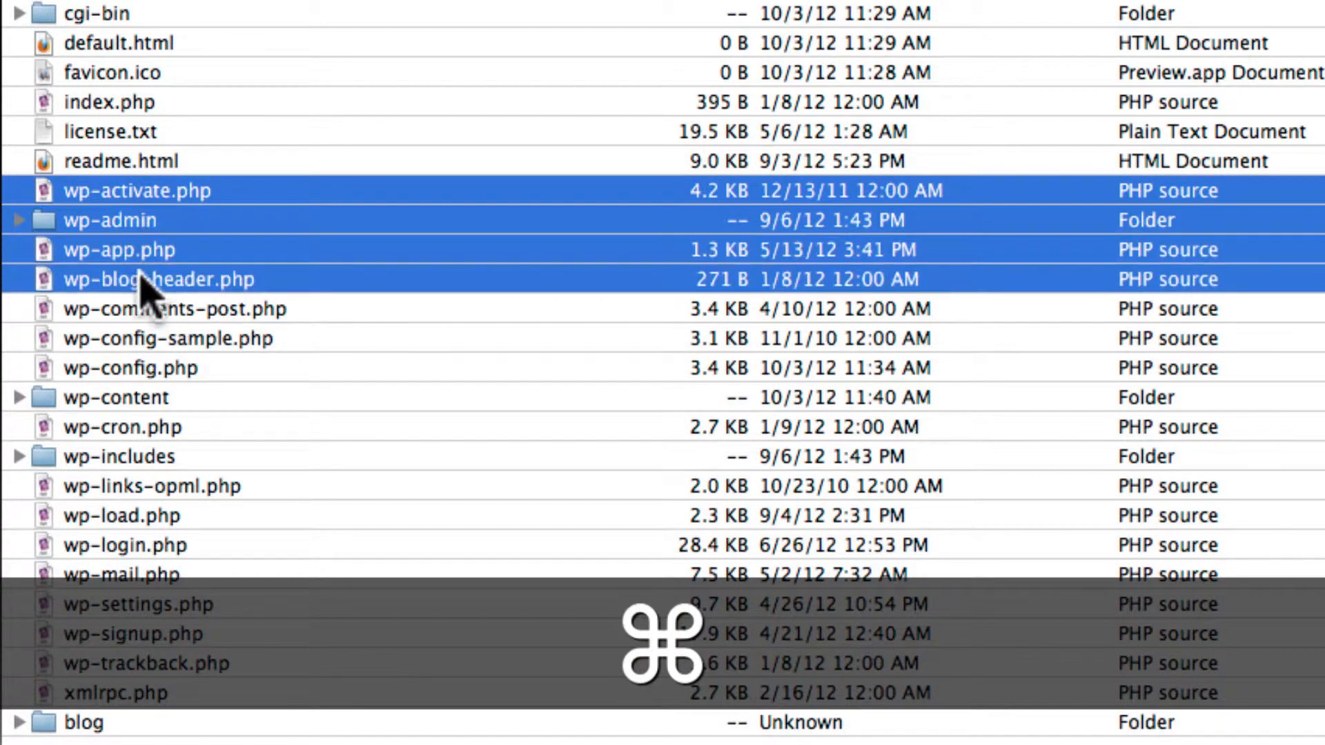
{"action": "left_click", "coordinate": [145, 311], "text": "super"}
{"action": "left_click", "coordinate": [143, 339], "text": "super"}
{"action": "left_click", "coordinate": [141, 370], "text": "super"}
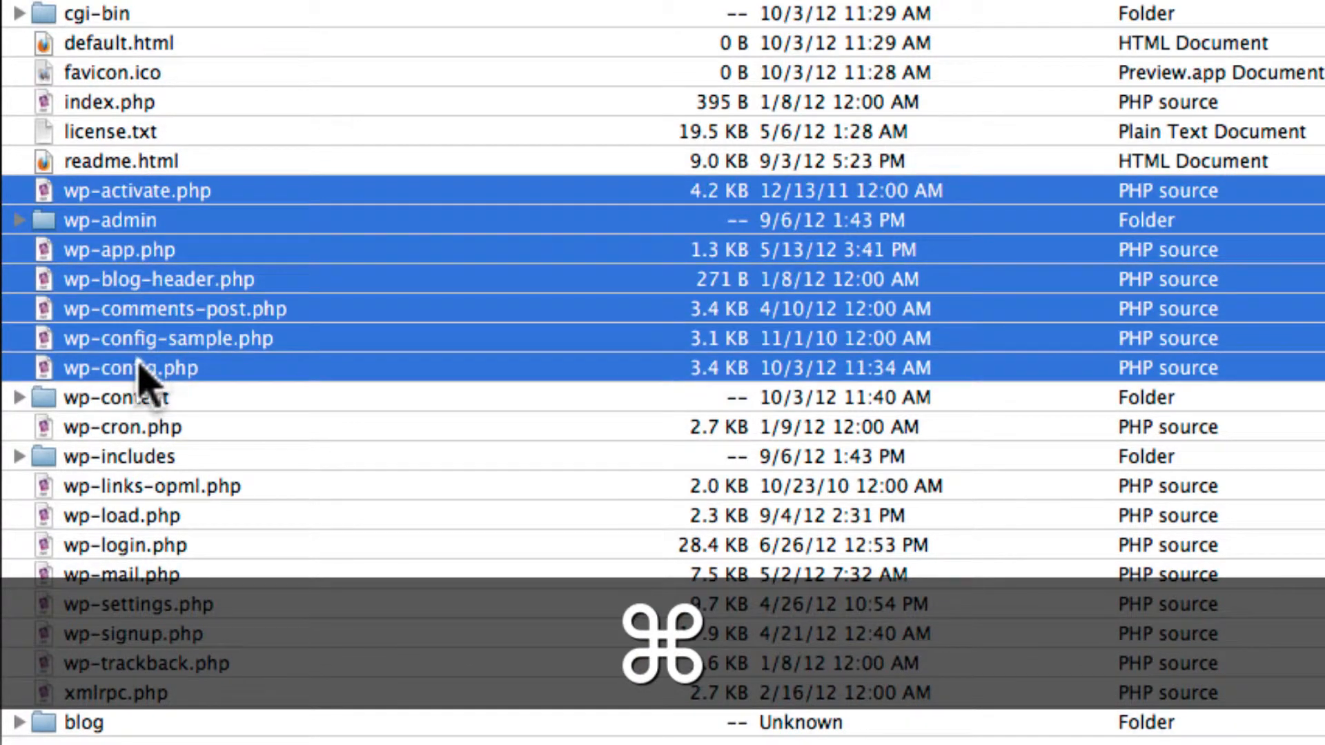
{"action": "left_click", "coordinate": [142, 391], "text": "super"}
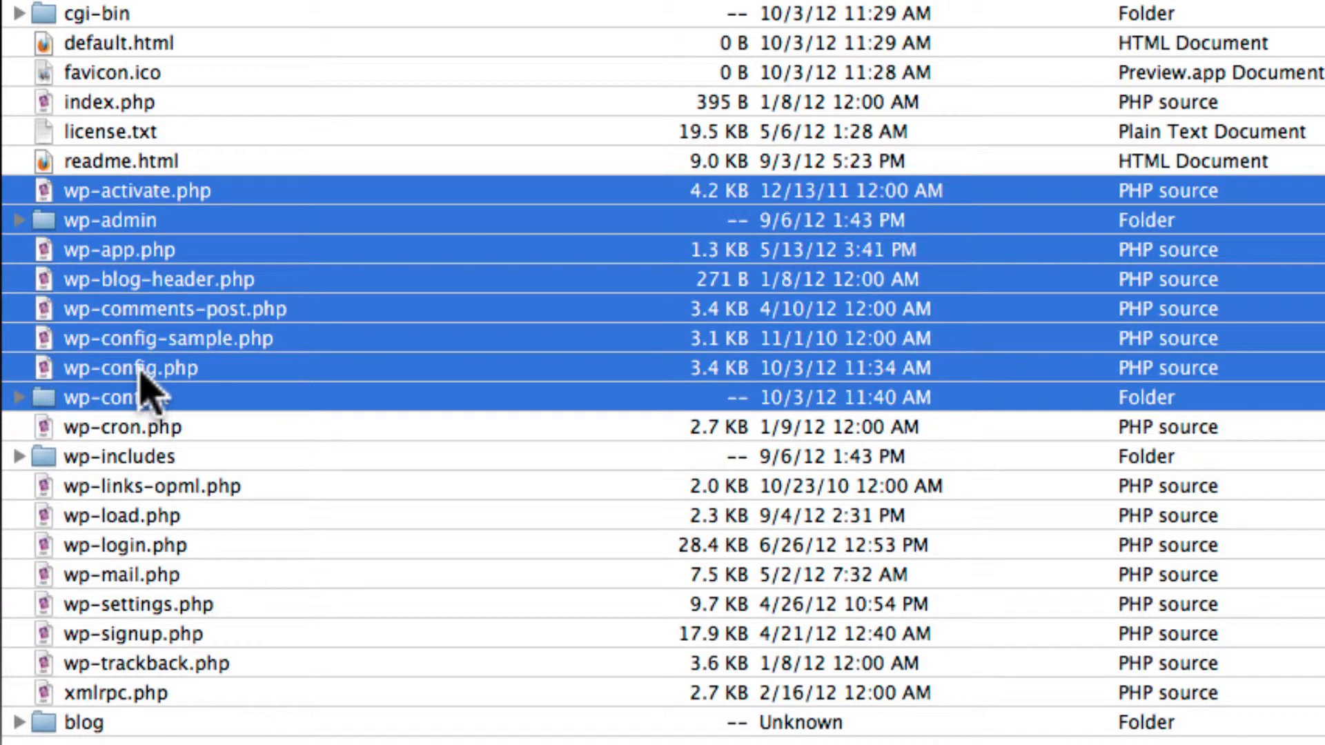
{"action": "left_click_drag", "start_coordinate": [140, 370], "coordinate": [117, 730]}
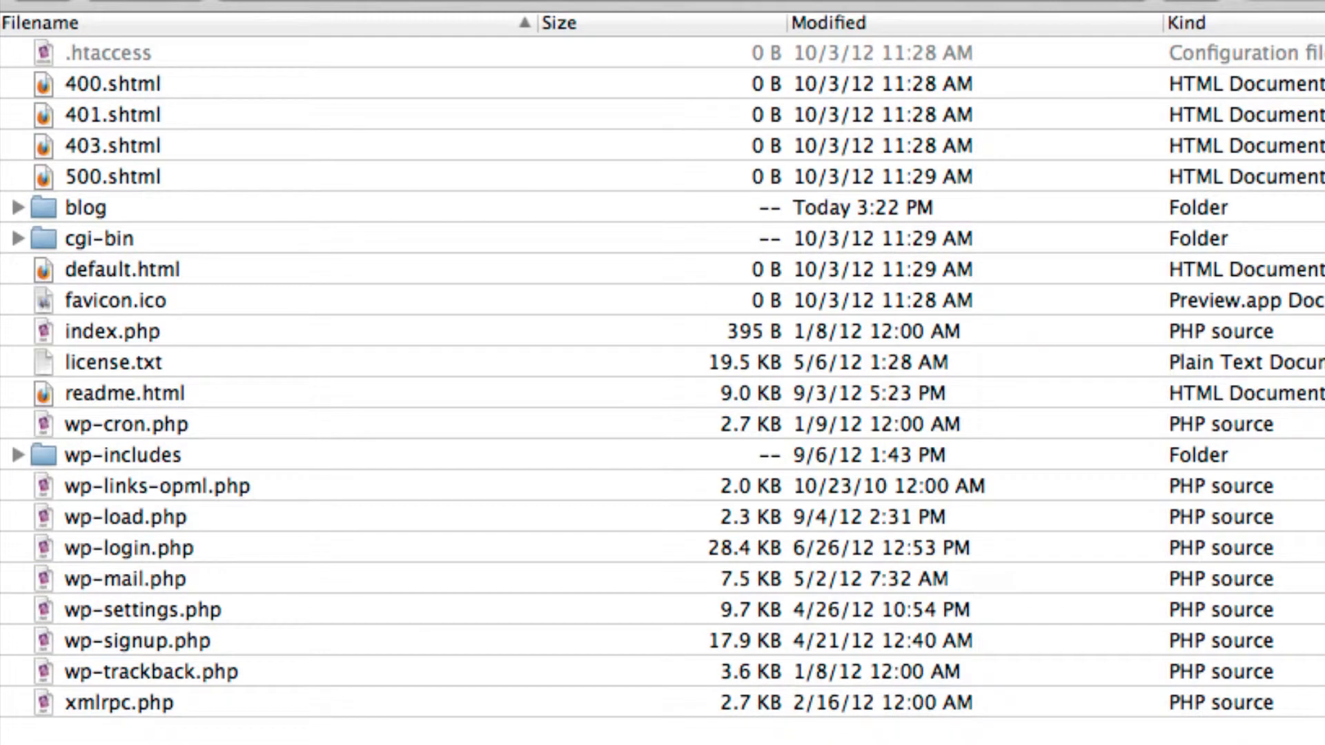
- Move the remaining WordPress files and folders, from index.php through xmlrpc.php, into the blog folder
{"action": "left_click", "coordinate": [153, 710]}
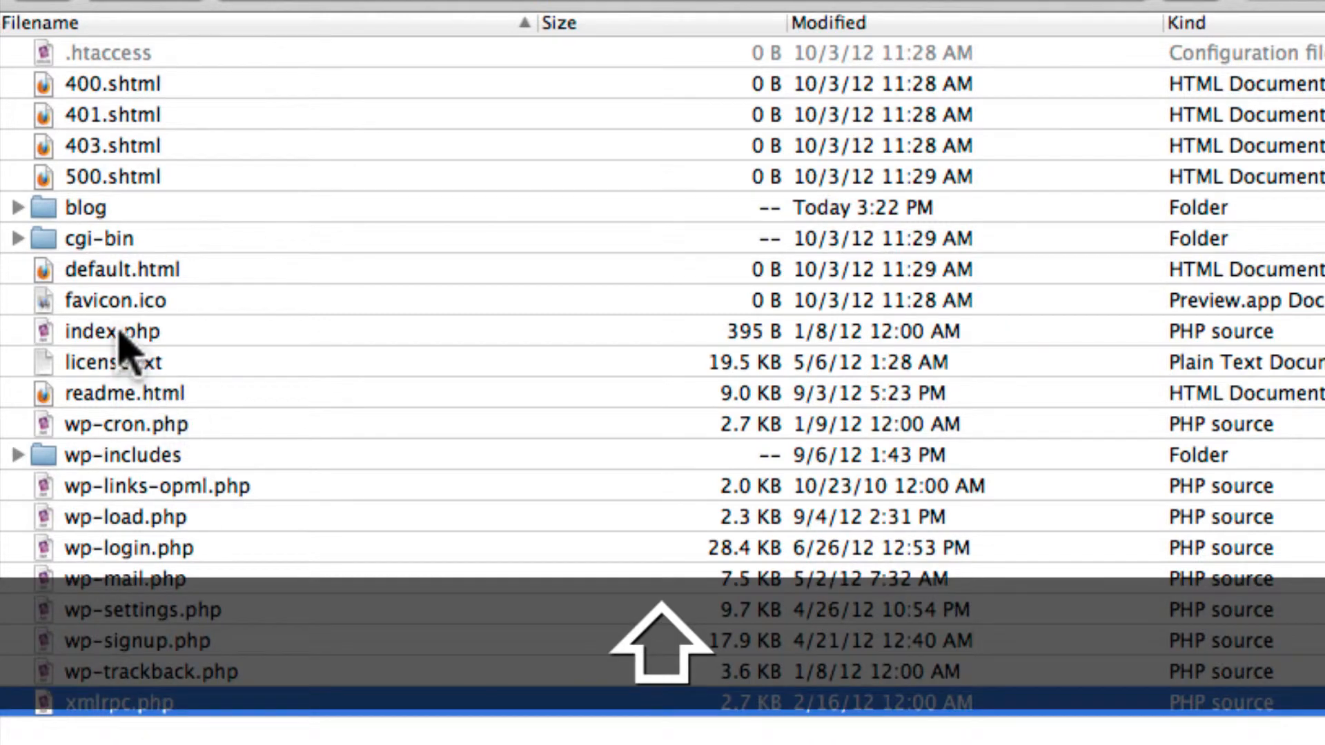
{"action": "left_click", "coordinate": [121, 338], "text": "shift"}
{"action": "left_click_drag", "start_coordinate": [118, 340], "coordinate": [103, 217]}
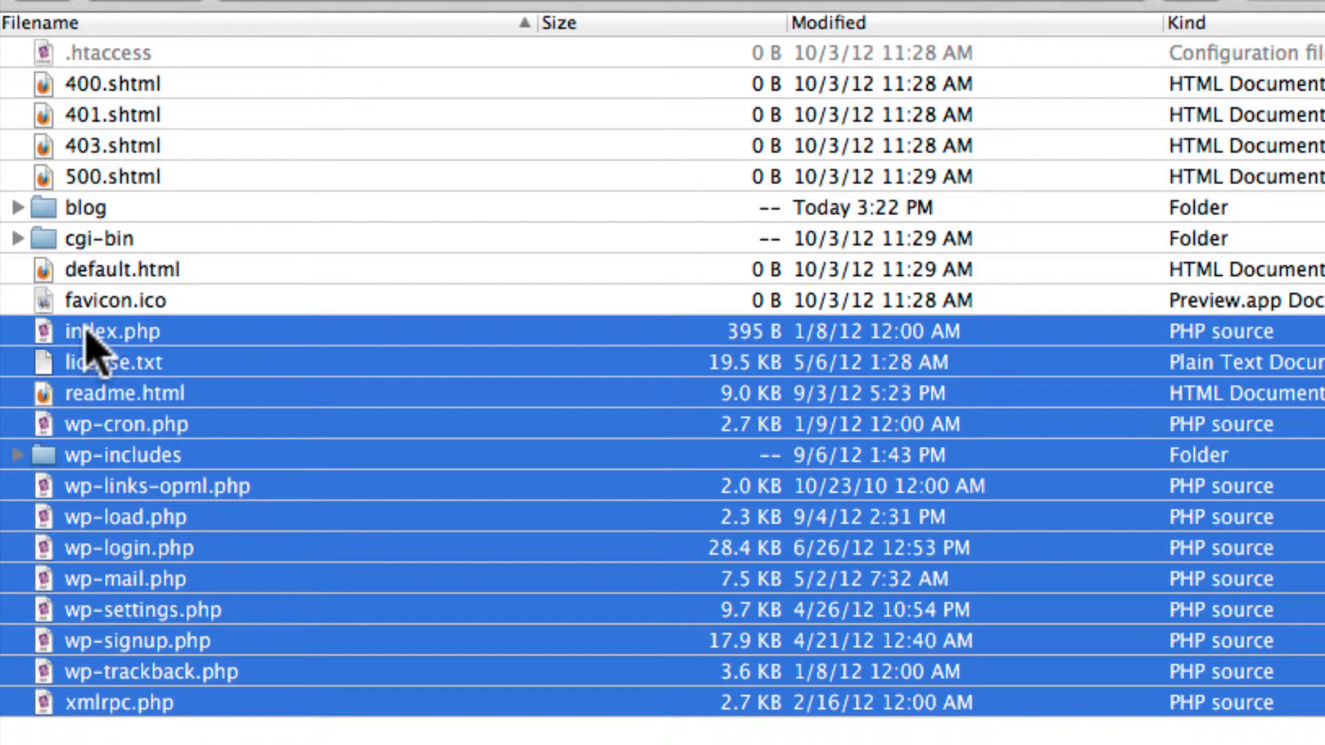
{"action": "left_click_drag", "start_coordinate": [88, 338], "coordinate": [41, 218]}
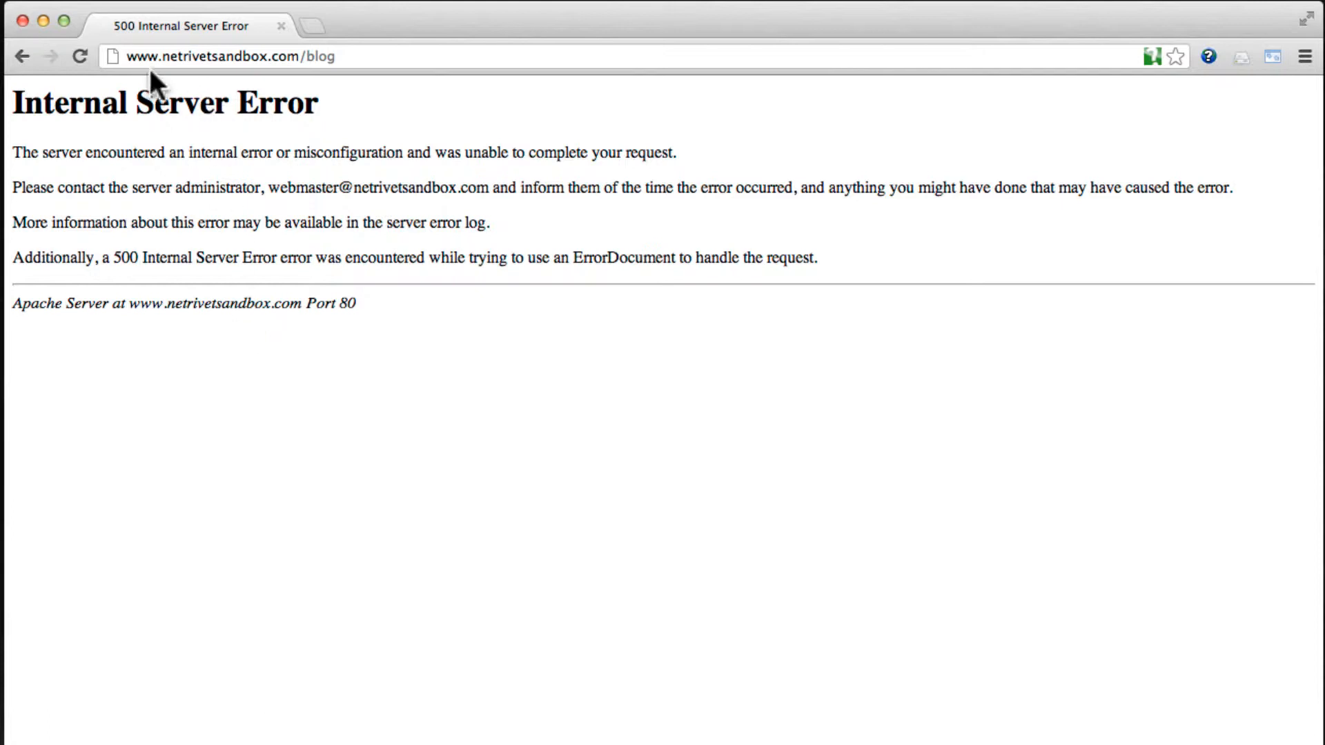
{"action": "left_click", "coordinate": [80, 56]}
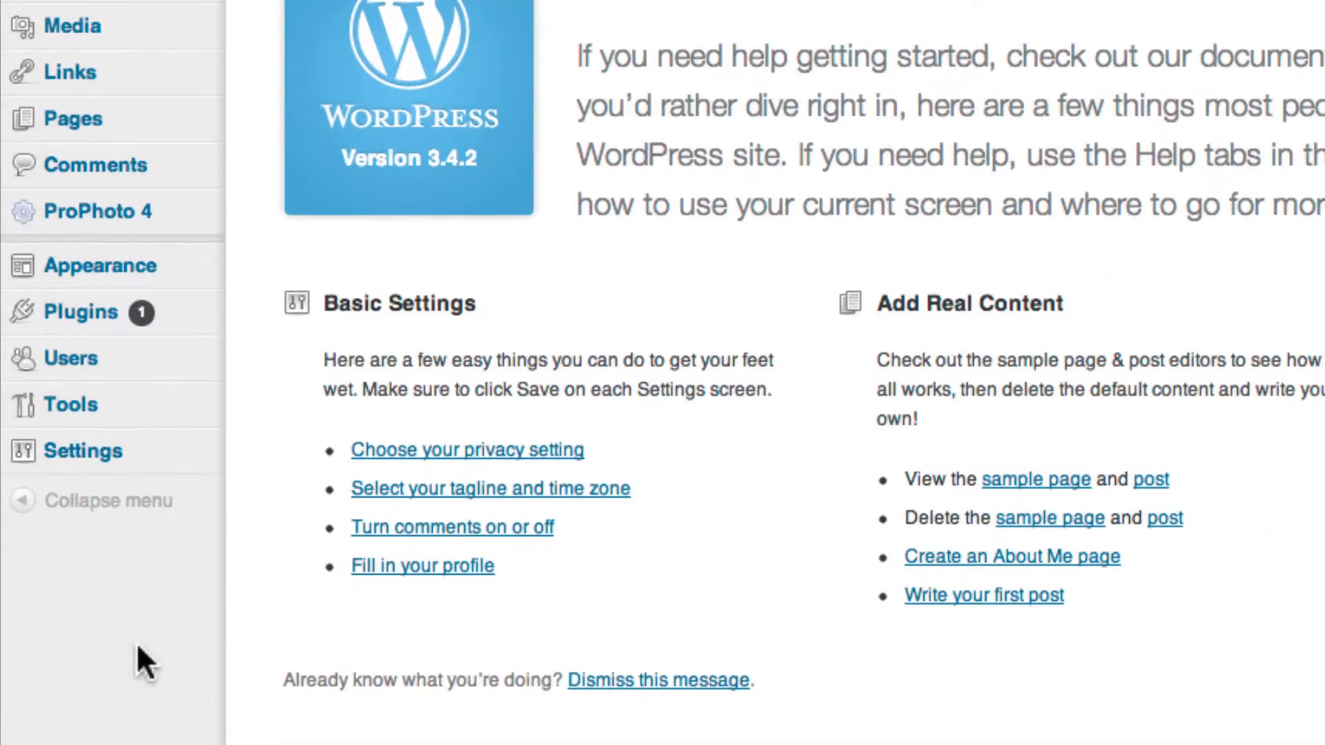
- Open the Permalinks settings in WordPress and save them with the Post name structure
{"action": "mouse_move", "coordinate": [129, 463]}
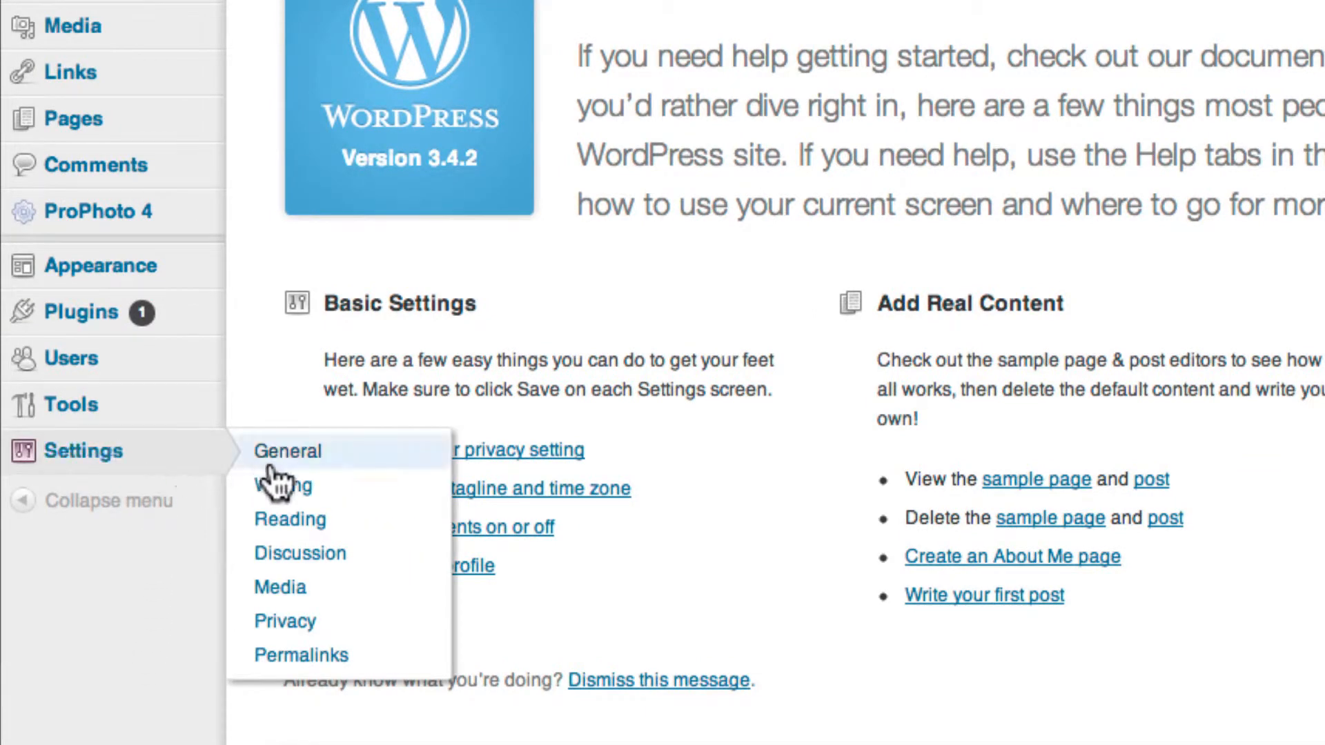
{"action": "left_click", "coordinate": [304, 656]}
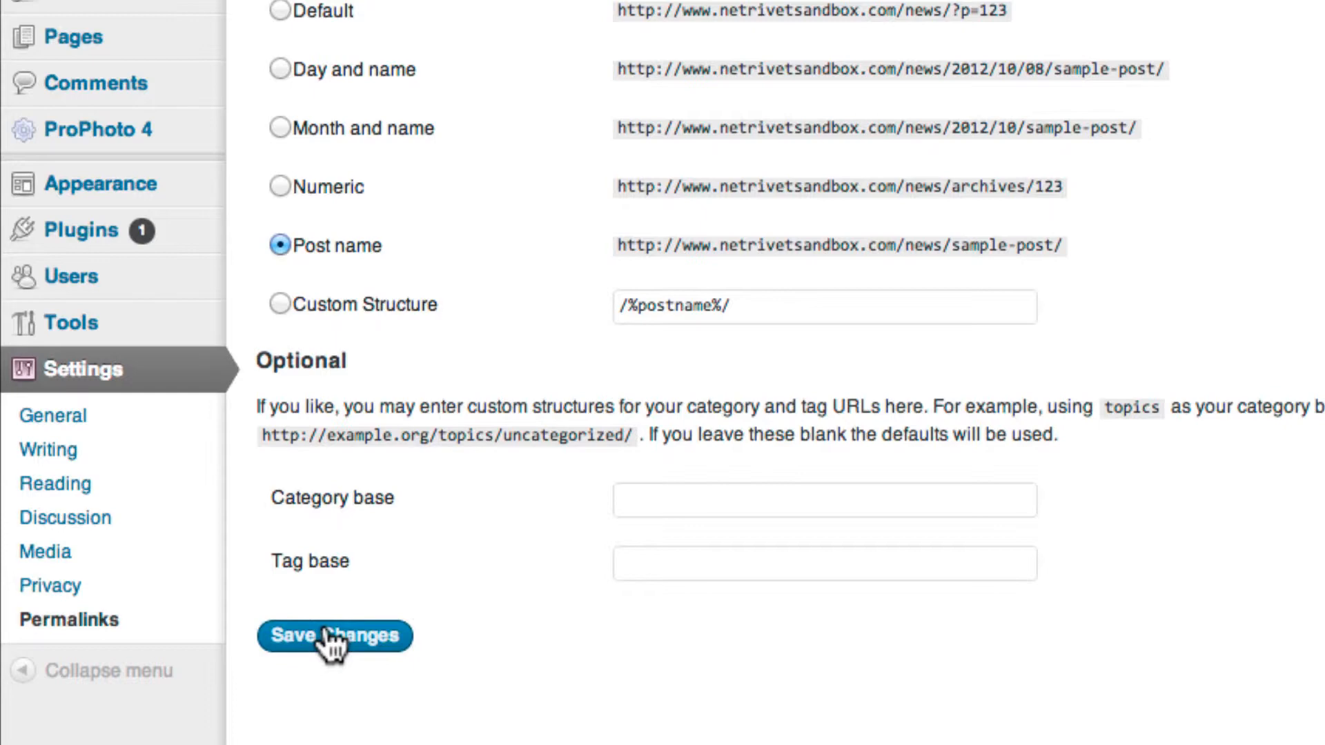
{"action": "left_click", "coordinate": [332, 638]}
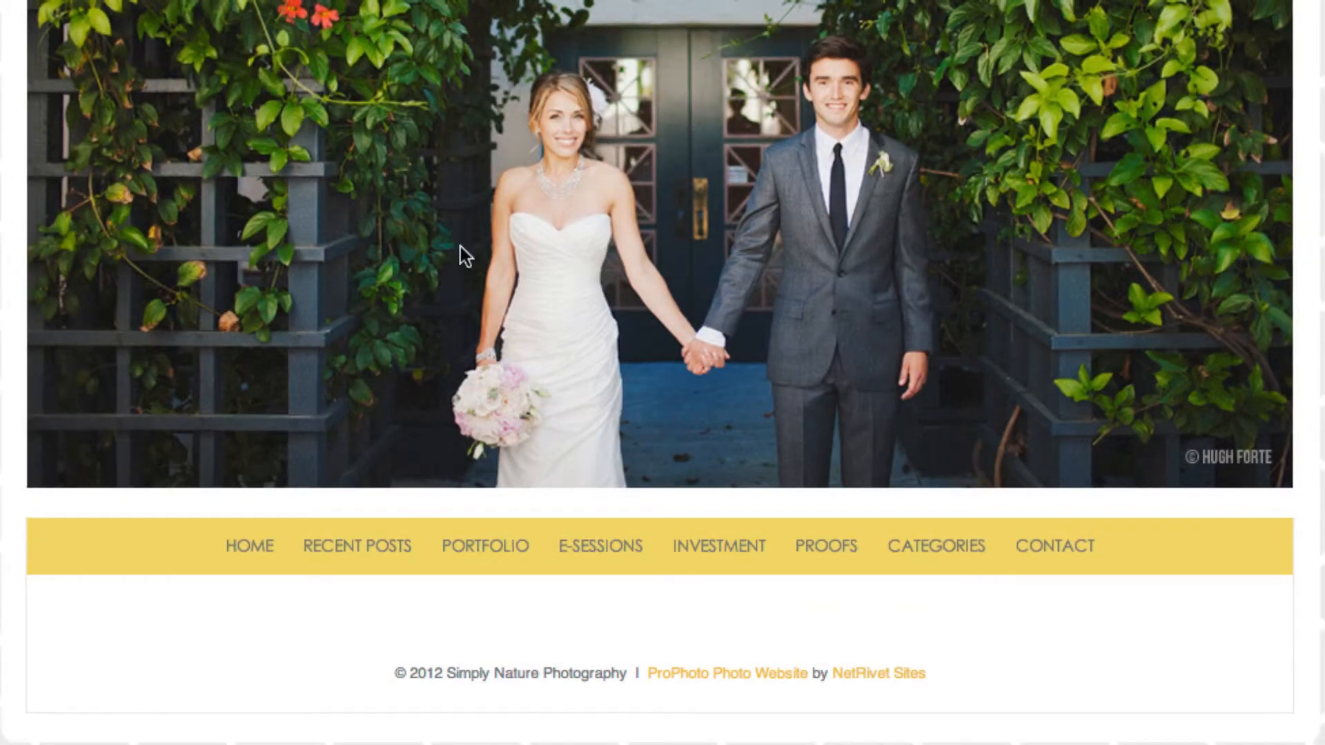
- Open an e-session post on the public site to check that its permalink works
{"action": "mouse_move", "coordinate": [600, 545]}
{"action": "left_click", "coordinate": [617, 588]}
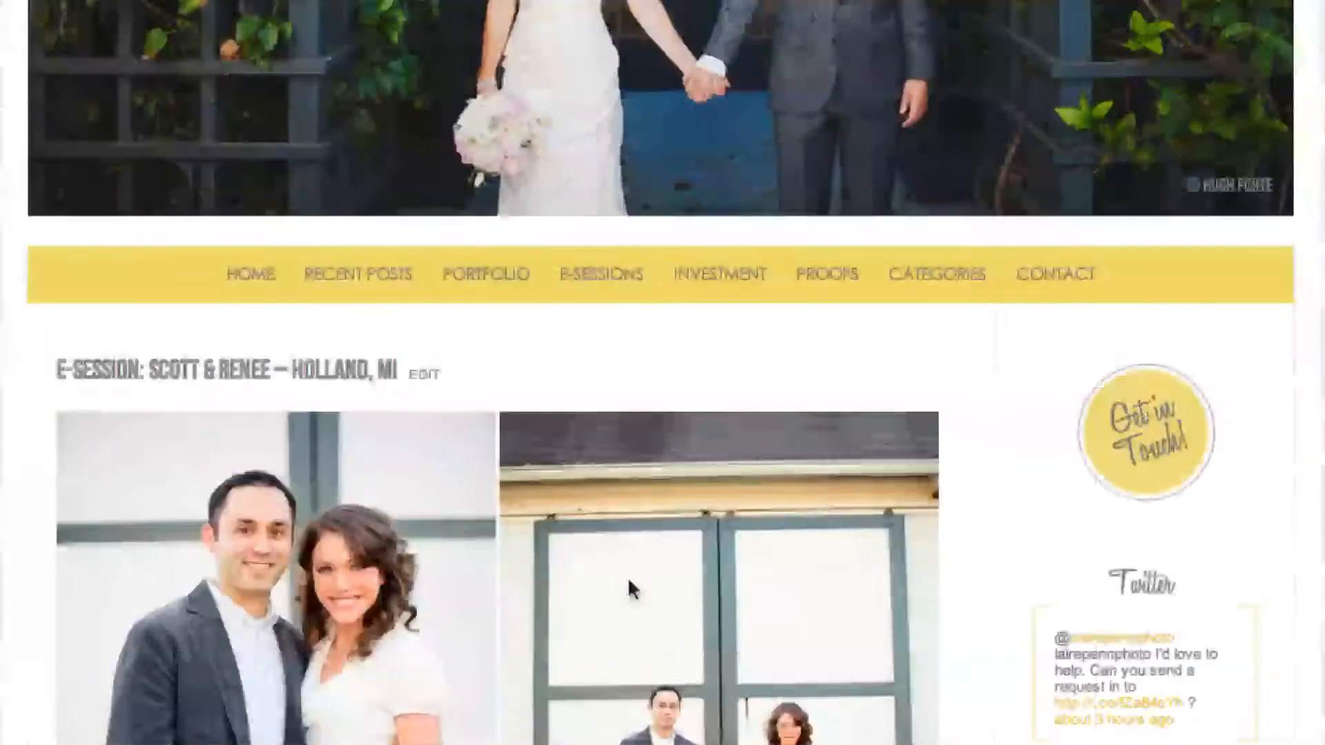
{"action": "scroll", "coordinate": [627, 577], "scroll_direction": "down", "scroll_amount": 3}
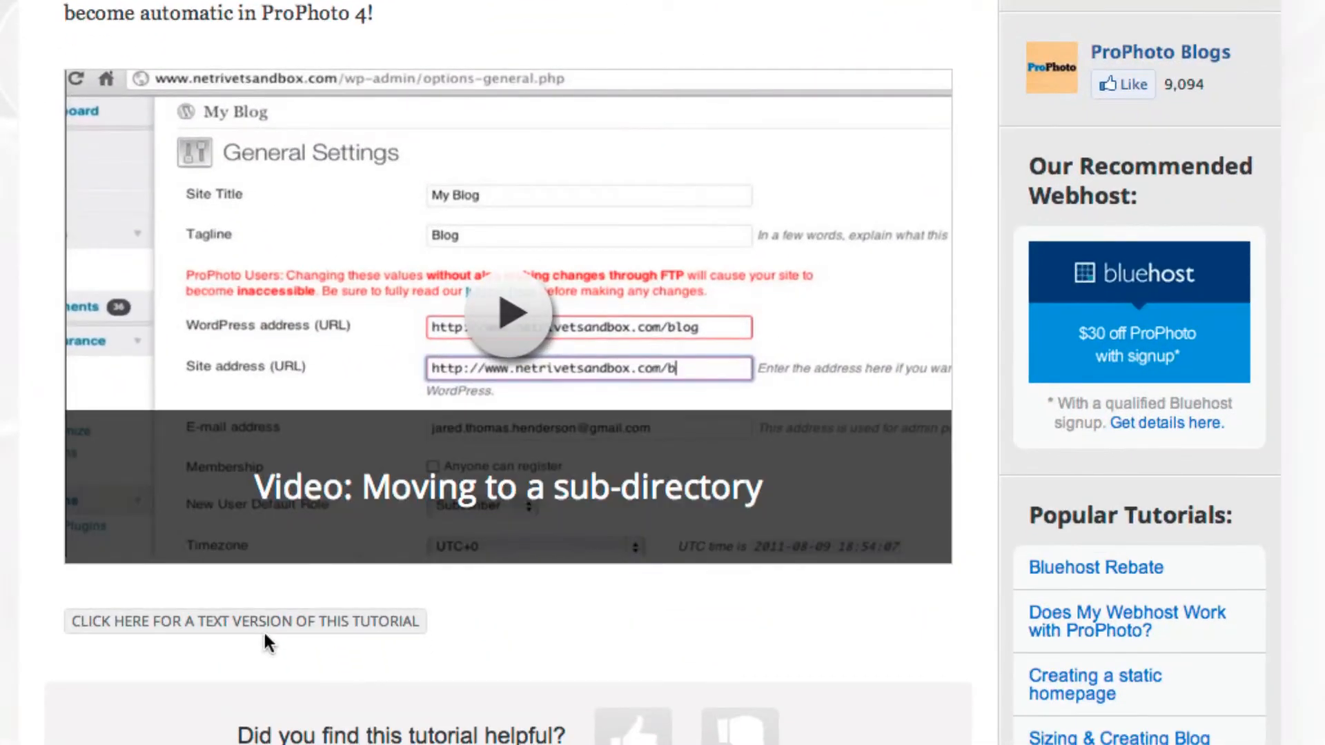
- Expand the text version of the sub-directory tutorial and its section for when there is still a problem
{"action": "left_click", "coordinate": [265, 631]}
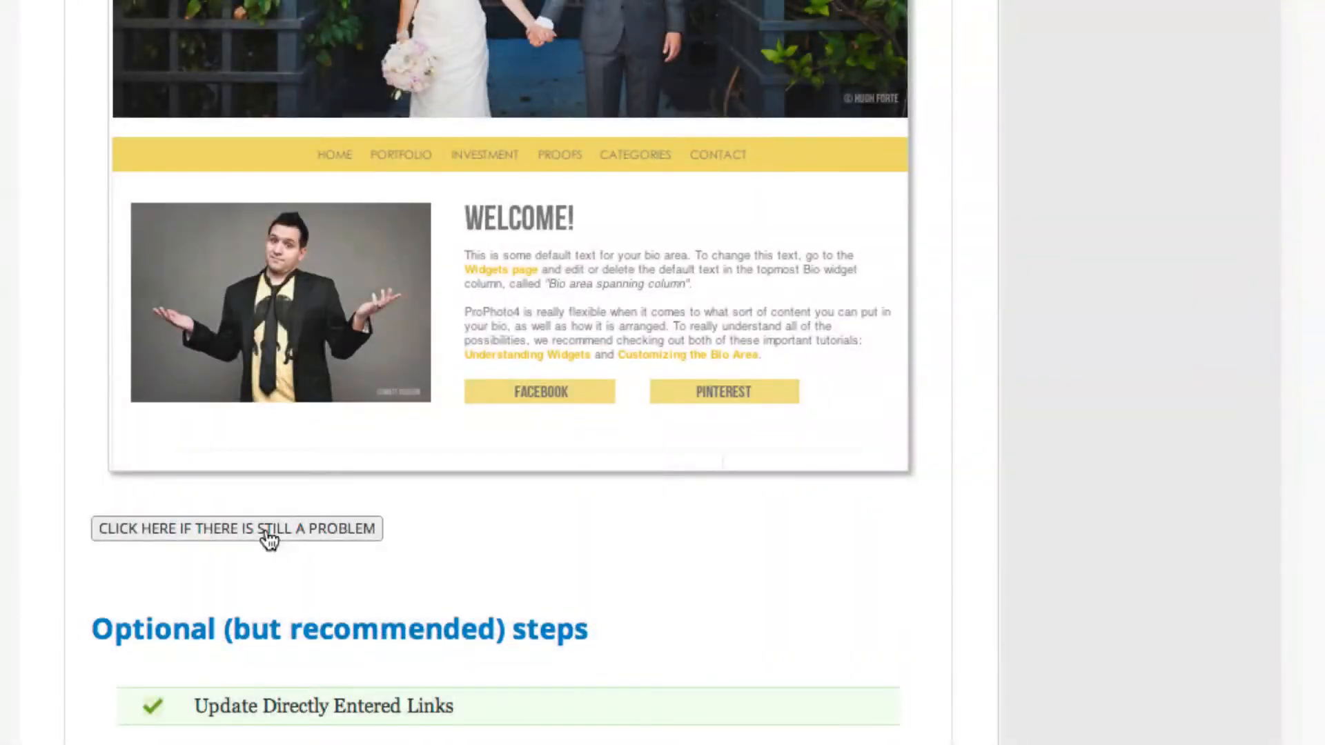
{"action": "left_click", "coordinate": [270, 538]}
{"action": "scroll", "coordinate": [269, 539], "scroll_direction": "down", "scroll_amount": 5}
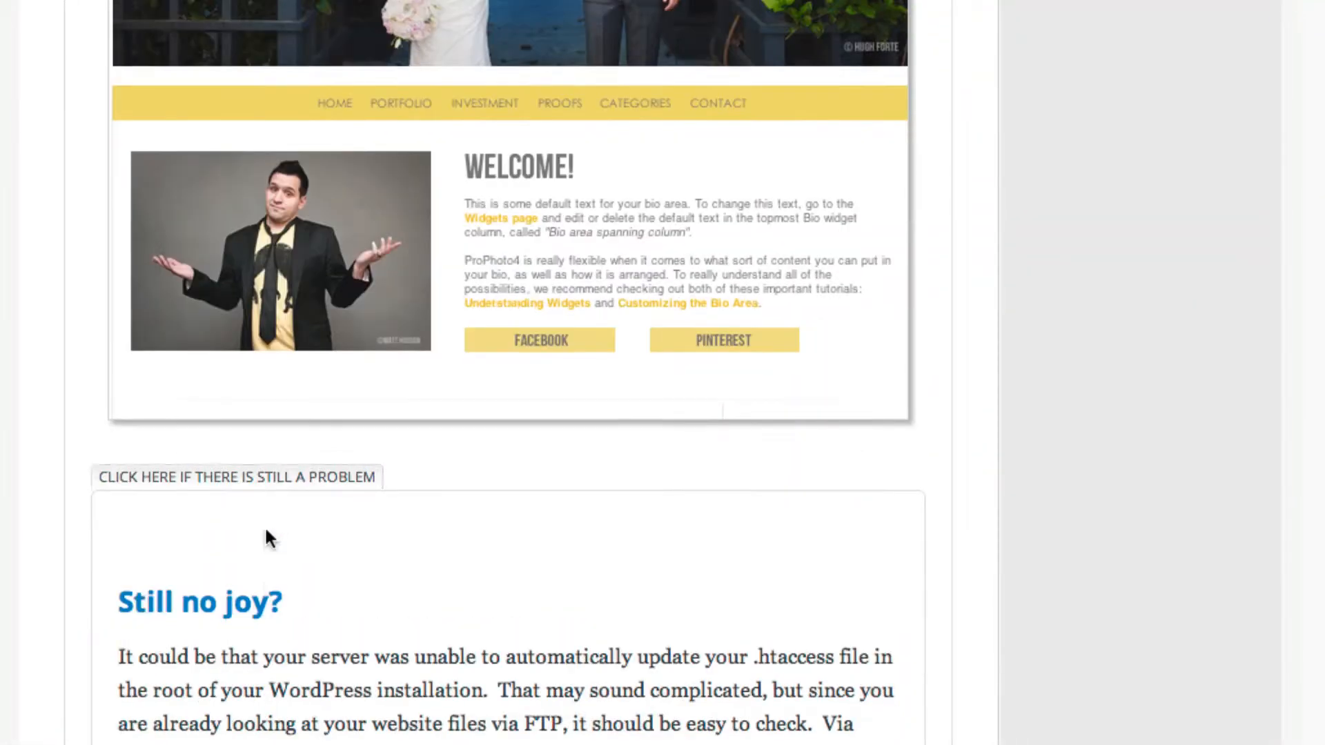